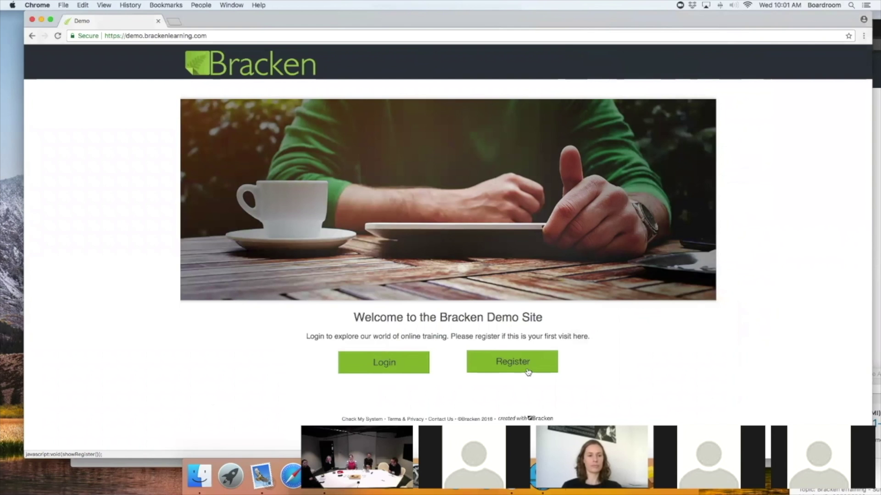
# Step: Start a new registration and enter the user's first name, last name and e-mail address
pyautogui.click(527, 370)
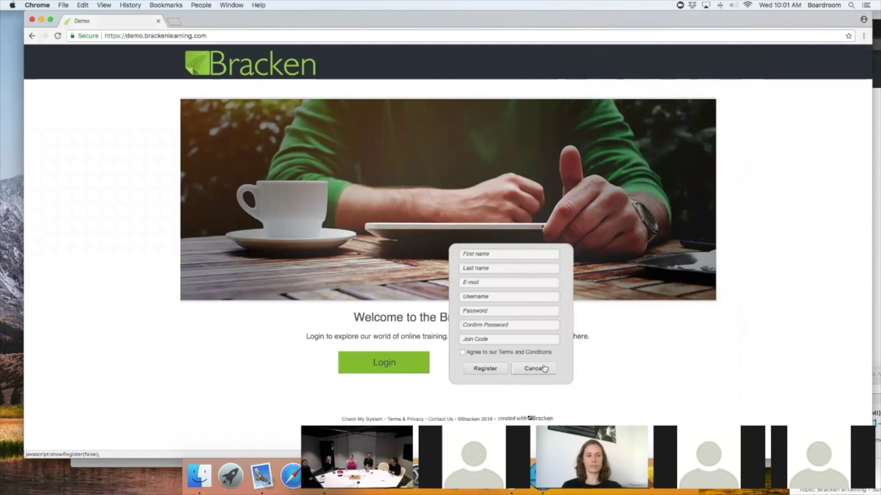
pyautogui.click(505, 254)
pyautogui.press('Tab')
pyautogui.press('Tab')
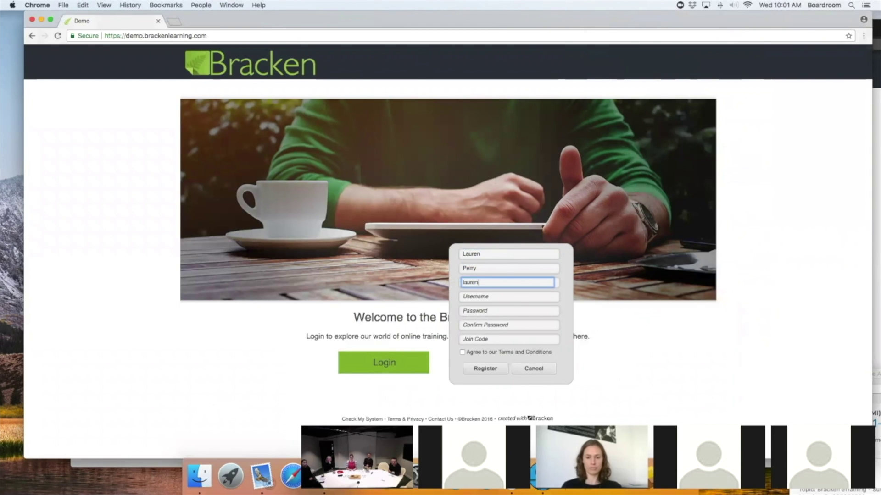
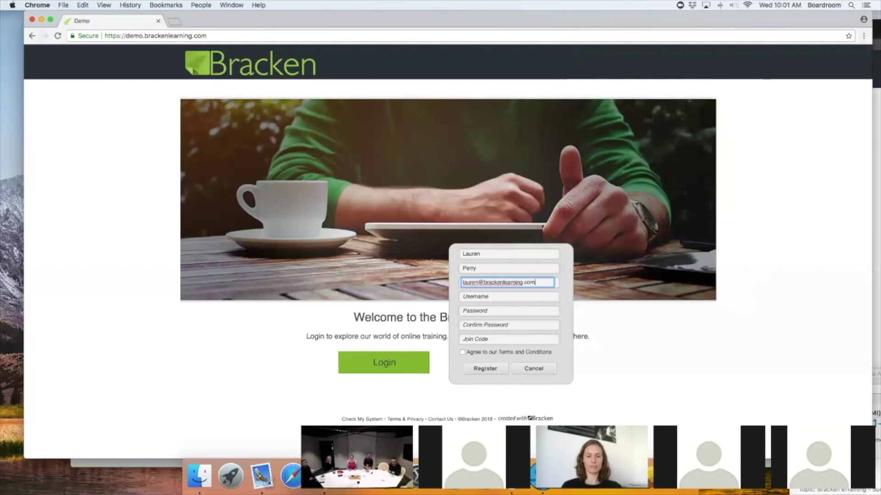
# Step: Enter a username, the account password twice and the join code, accept the terms, and register
pyautogui.press('Tab')
pyautogui.press('Tab')
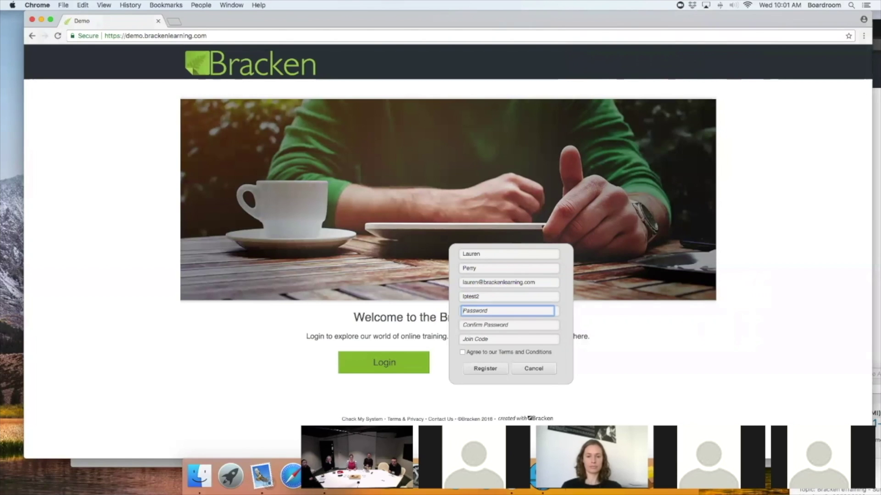
pyautogui.press('Tab')
pyautogui.press('Tab')
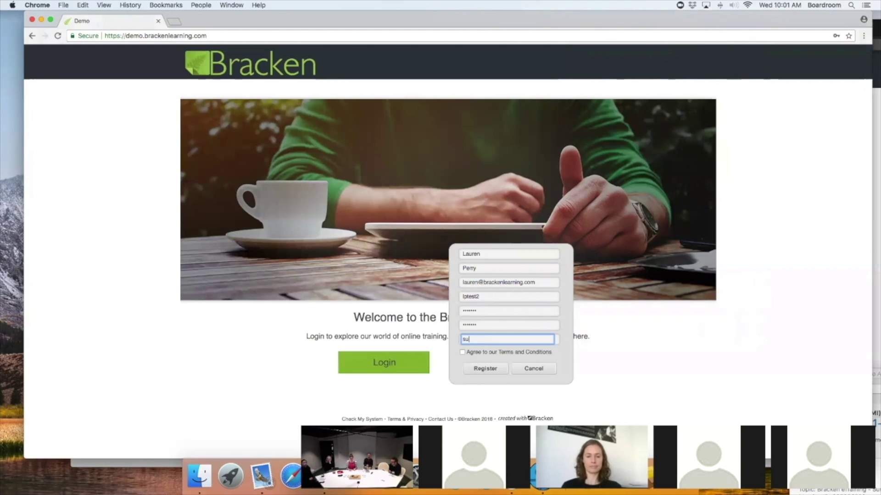
pyautogui.click(462, 352)
pyautogui.click(492, 374)
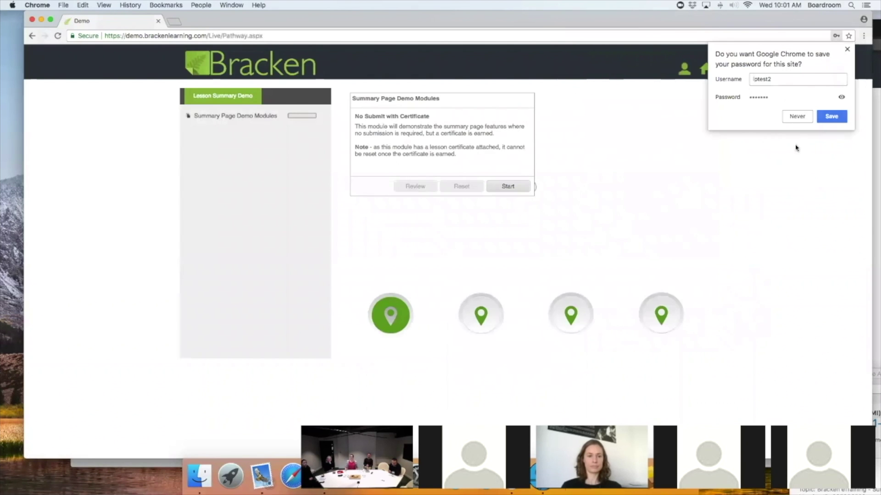
# Step: Dismiss the browser's save-password offer and select the No Submit without Certificate module on the pathway
pyautogui.click(796, 117)
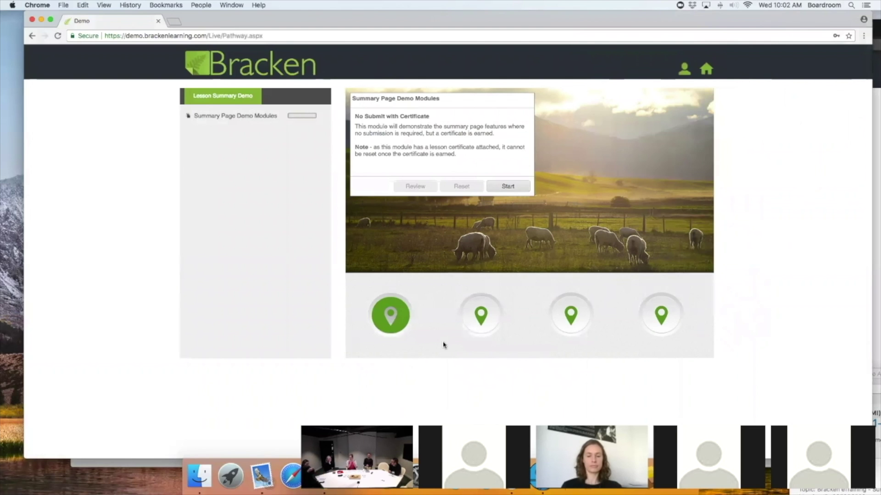
pyautogui.click(478, 328)
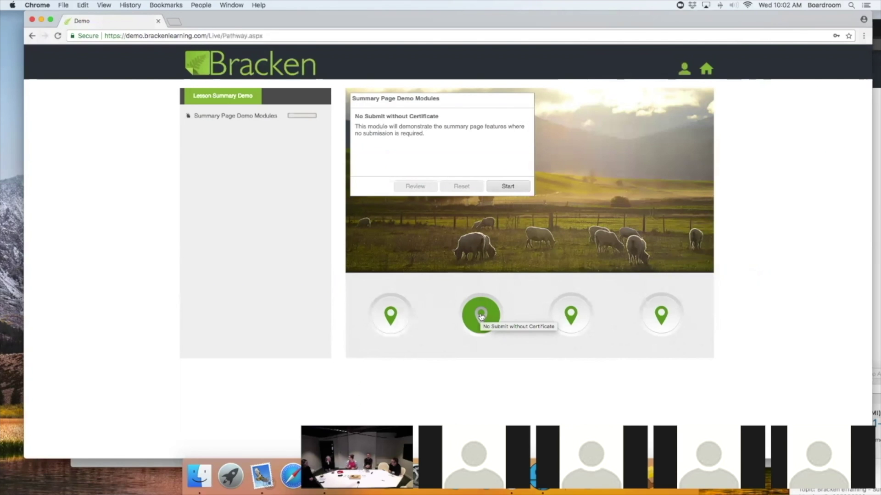
# Step: Run through No Submit without Certificate, answering Yes and checking it to score 1 out of 1
pyautogui.click(507, 188)
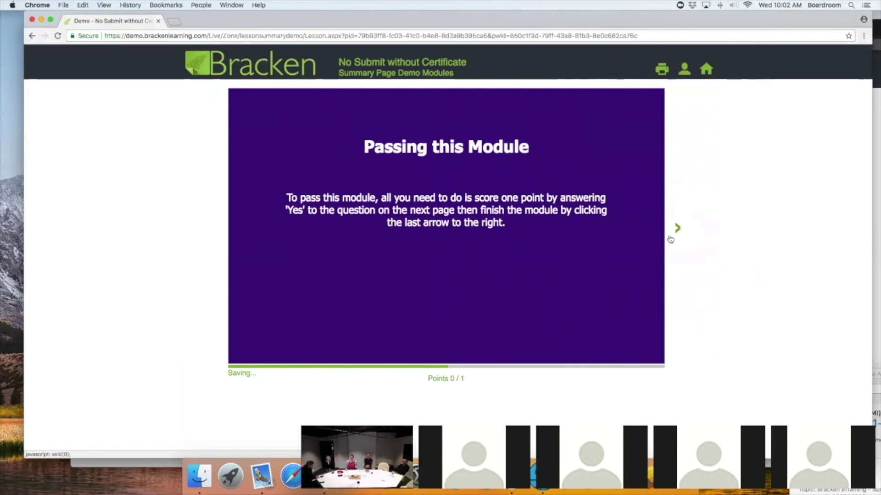
pyautogui.click(678, 230)
pyautogui.click(360, 227)
pyautogui.click(637, 374)
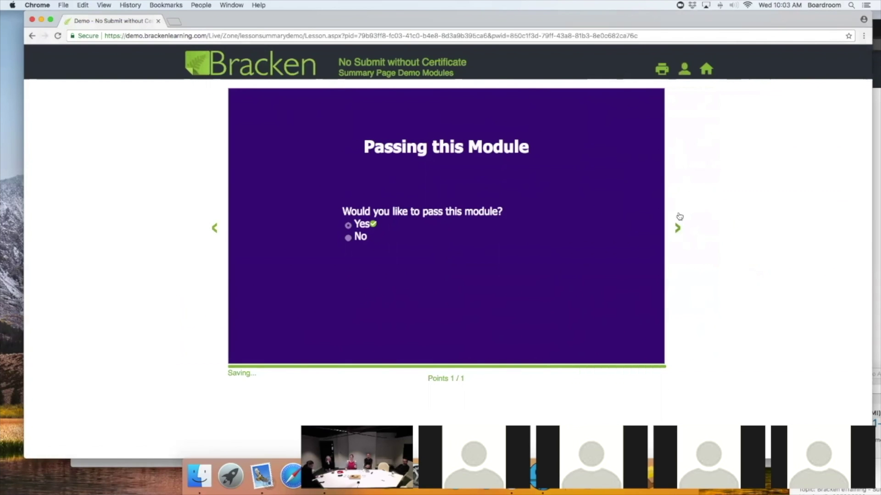
pyautogui.click(677, 229)
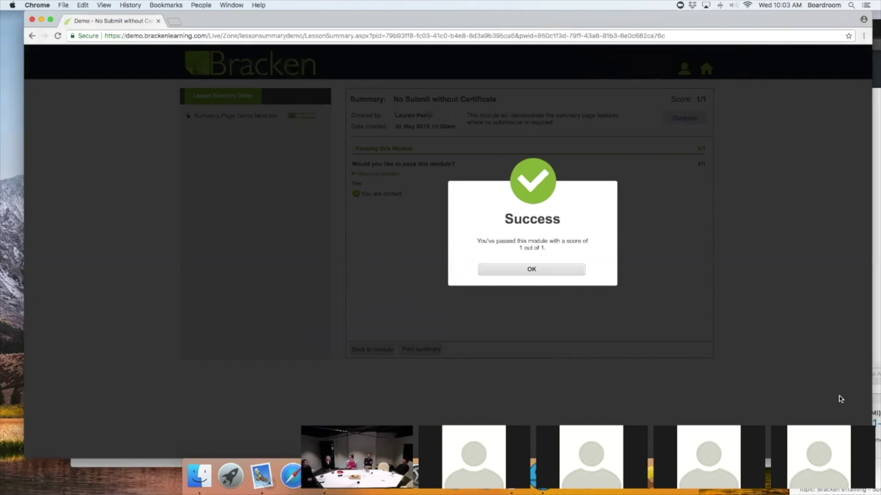
# Step: Close the Success dialog and return from the summary to the 'Passing this Module' question
pyautogui.click(506, 273)
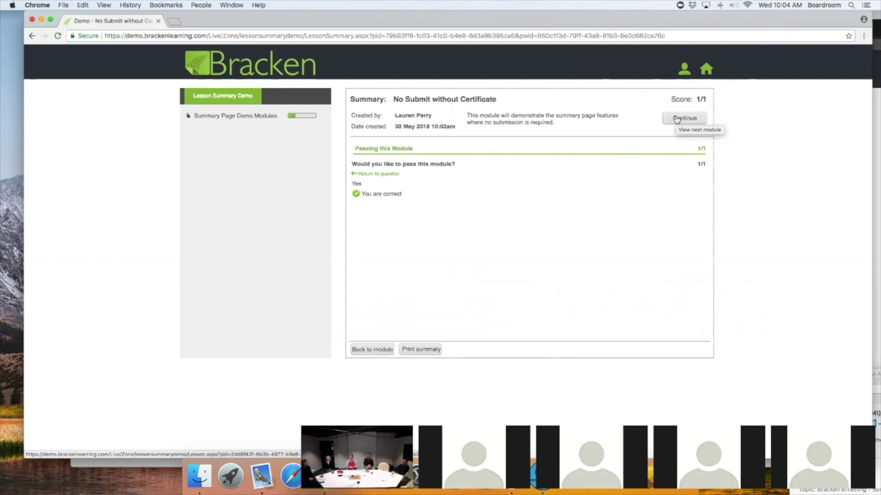
pyautogui.click(676, 120)
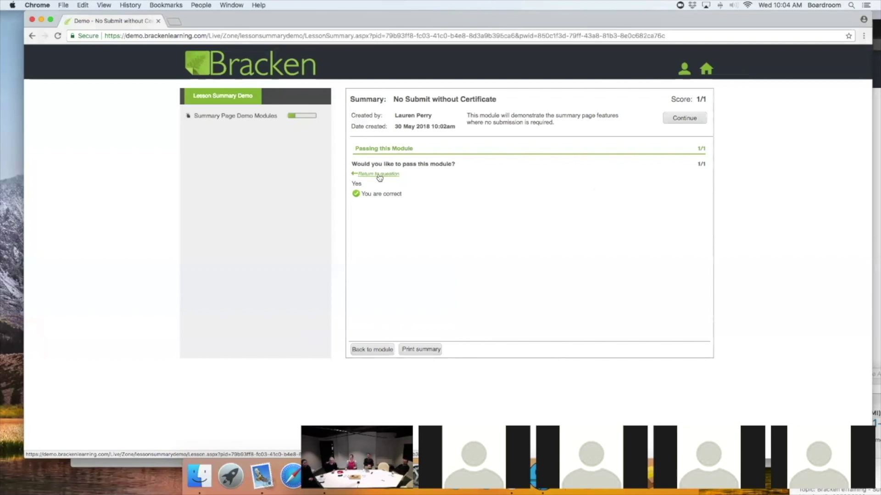
pyautogui.click(379, 175)
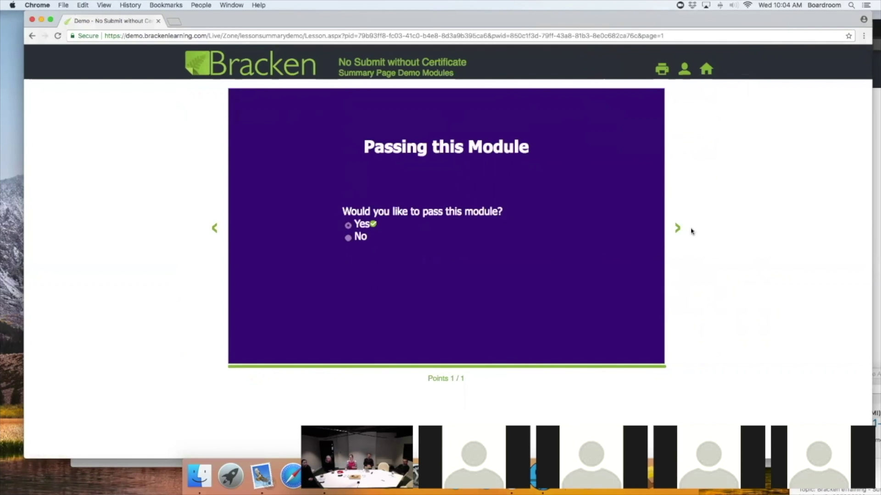
# Step: Finish the module again, close the Success dialog, and switch to the content editor window
pyautogui.click(679, 230)
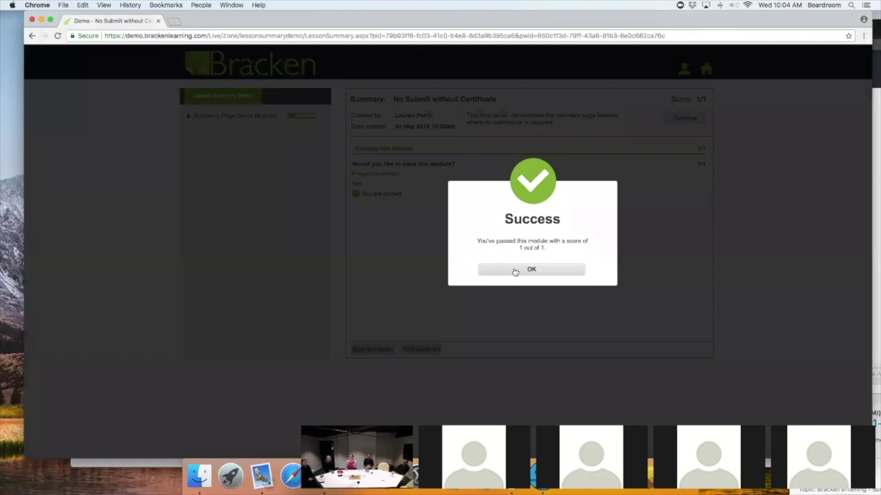
pyautogui.click(514, 271)
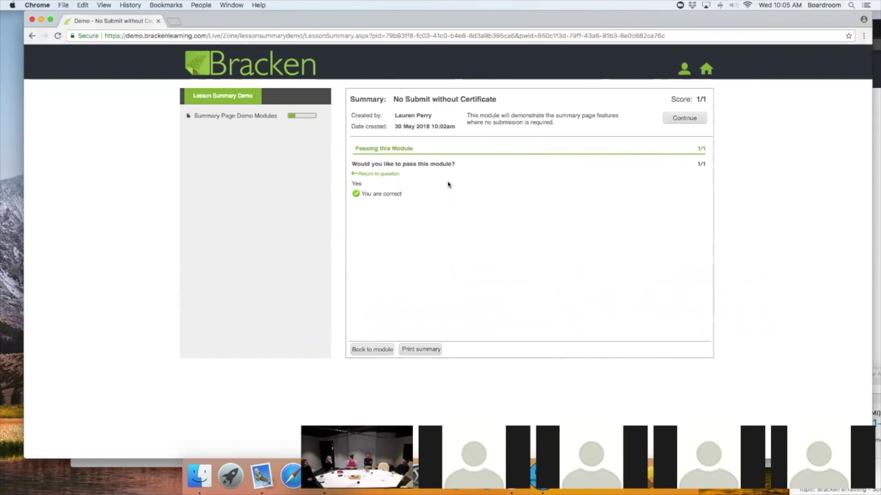
pyautogui.click(876, 106)
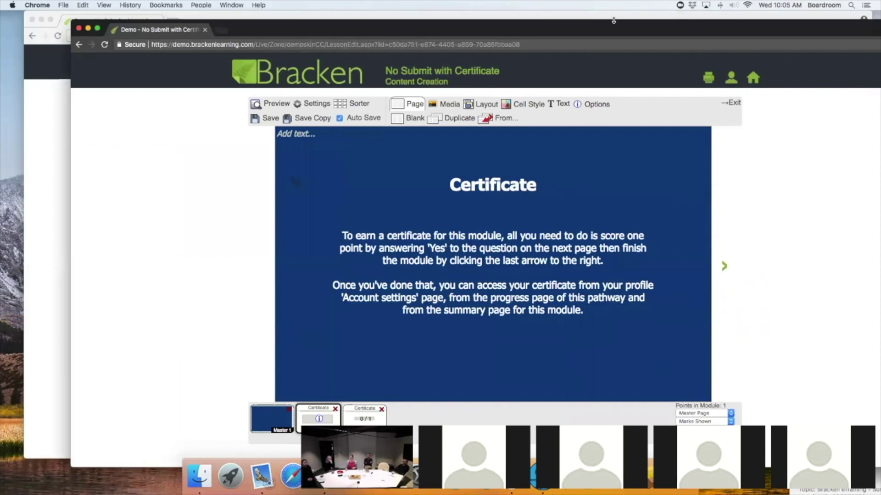
# Step: Reposition the editor window and view the No Submit with Certificate module's settings and certificate
pyautogui.moveTo(615, 21); pyautogui.dragTo(571, 11)
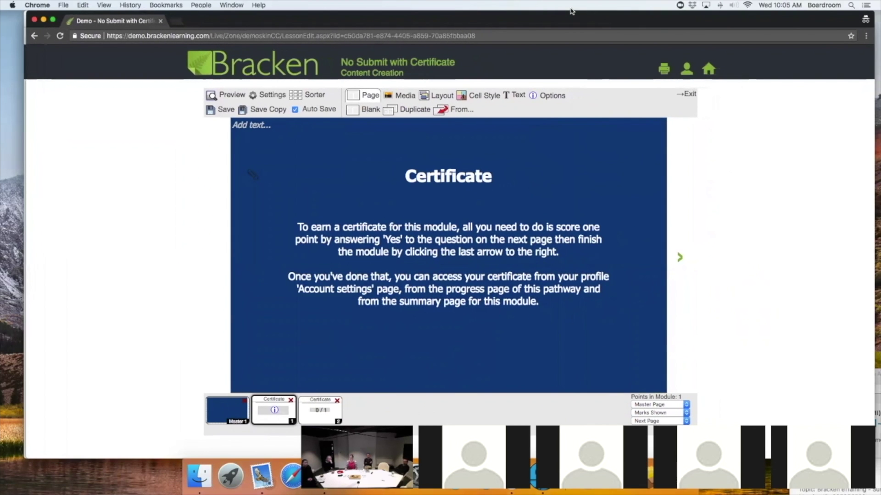
pyautogui.click(259, 100)
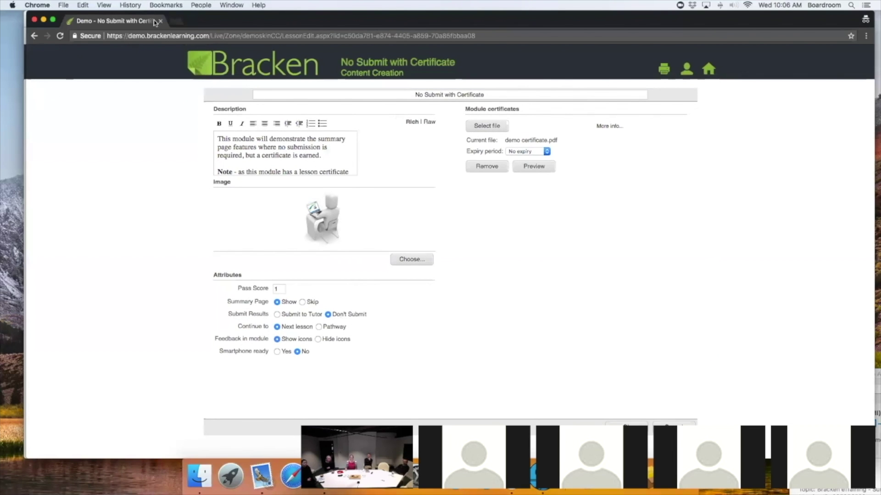
# Step: Return to Summary Page Demo Modules and pass Submit with Certificate by answering Yes, scoring 1/1
pyautogui.click(43, 202)
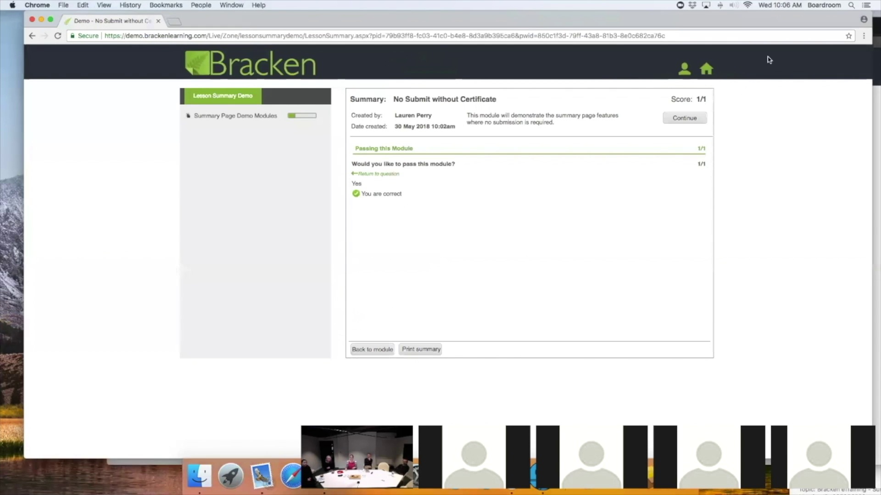
pyautogui.click(254, 117)
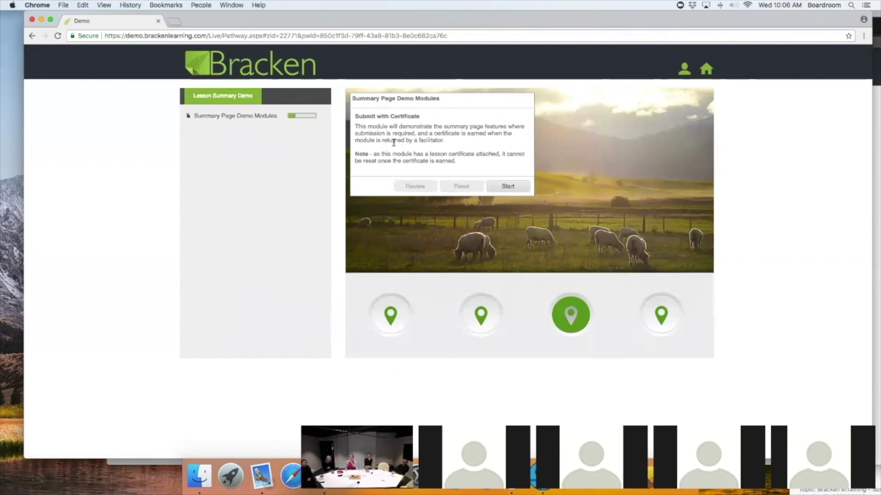
pyautogui.click(508, 186)
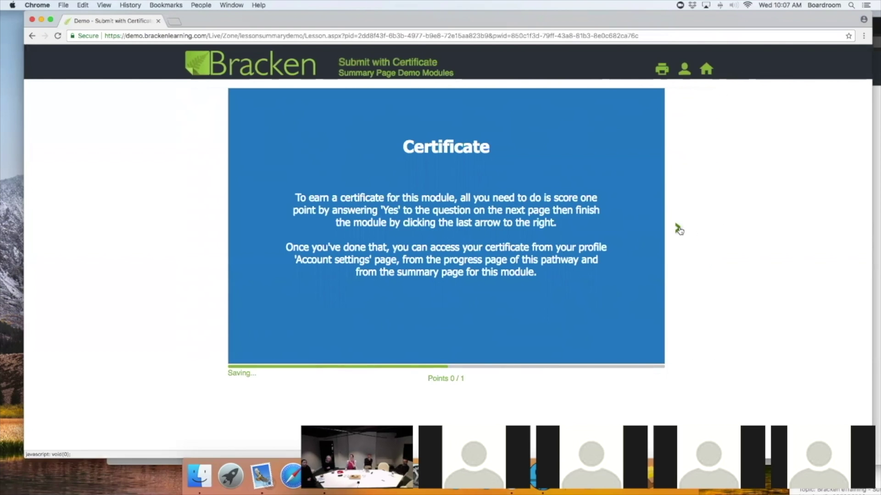
pyautogui.click(678, 228)
pyautogui.click(348, 225)
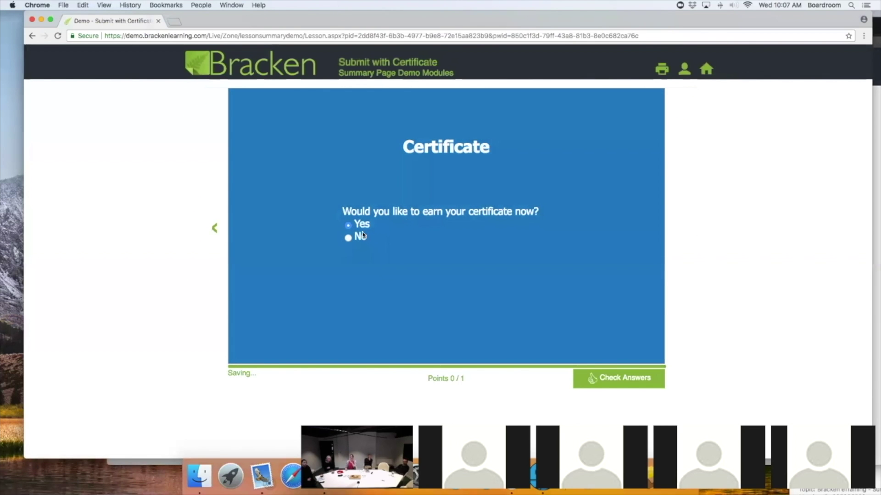
pyautogui.click(638, 377)
pyautogui.click(678, 229)
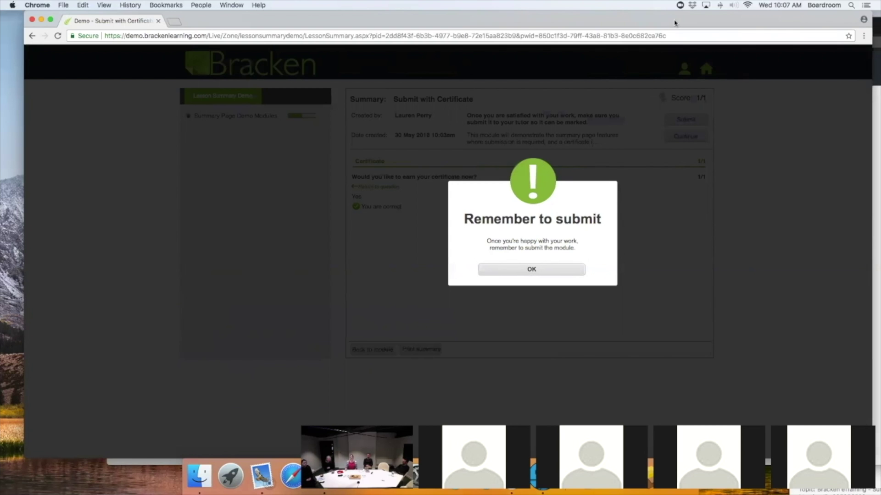
# Step: Slide the summary window aside to reveal the module editing window behind it
pyautogui.moveTo(673, 21); pyautogui.dragTo(639, 22)
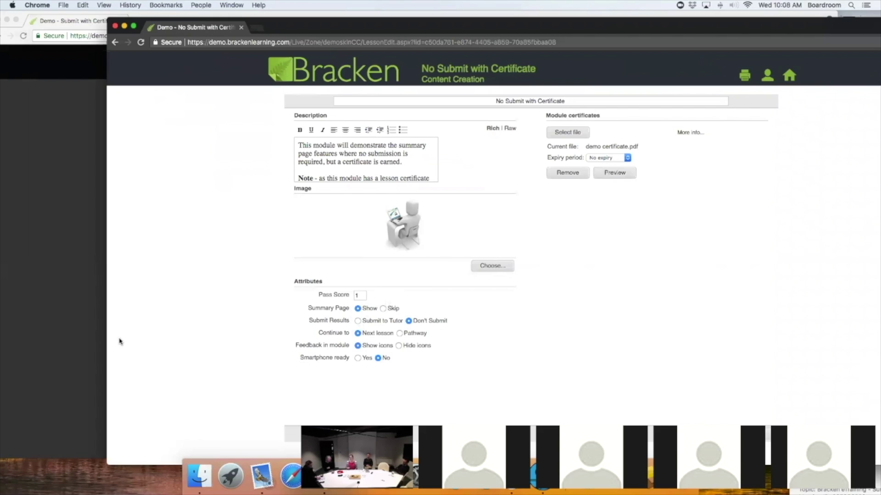
# Step: Switch between the two windows, ending on the Submit with Certificate summary with its submit reminder
pyautogui.click(67, 314)
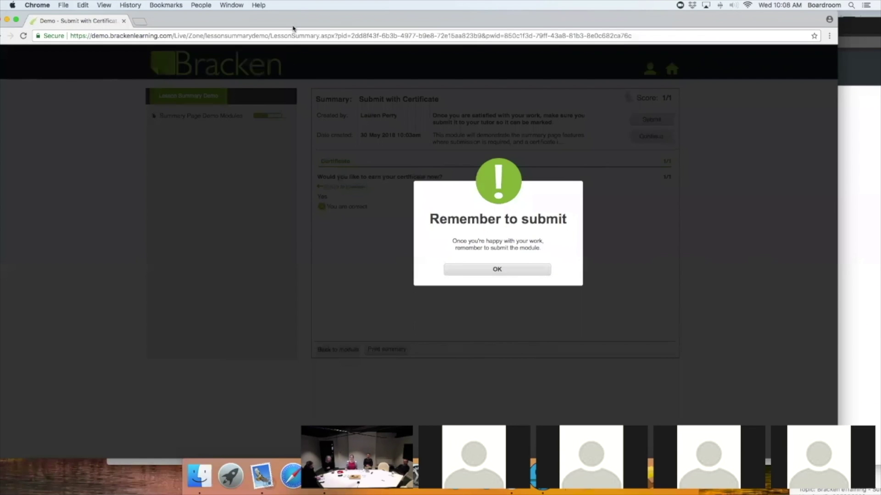
pyautogui.click(871, 249)
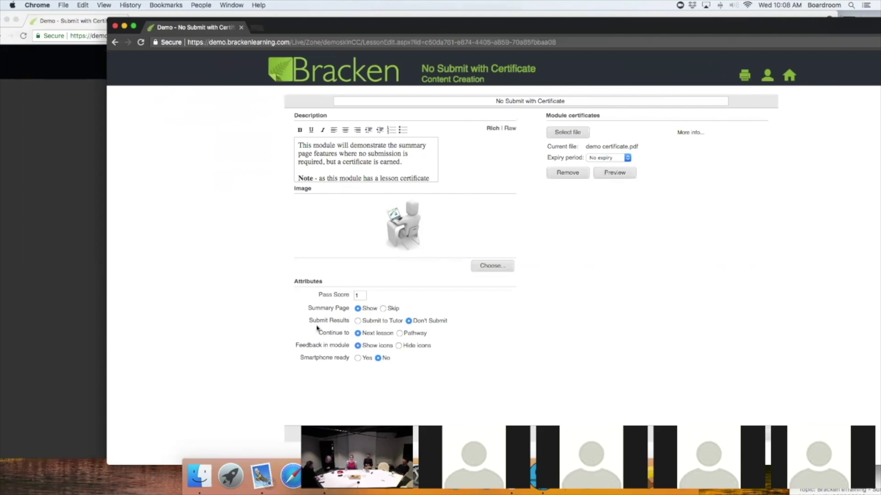
pyautogui.click(76, 291)
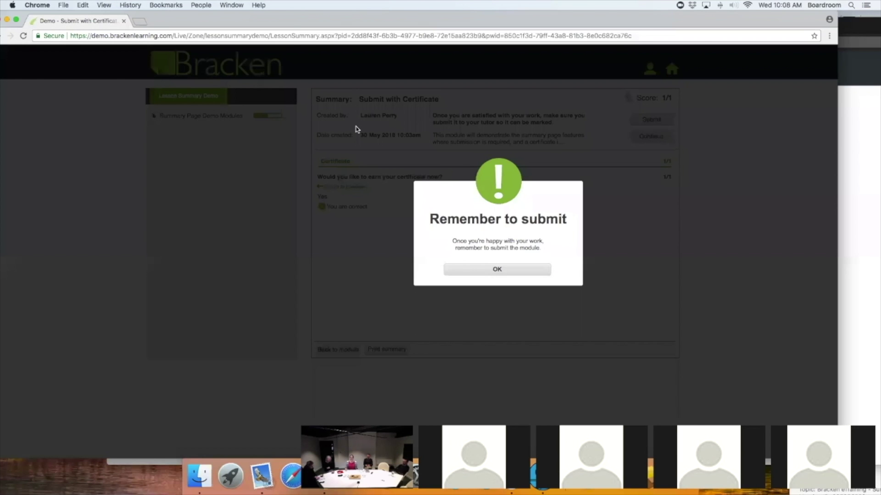
pyautogui.moveTo(332, 21); pyautogui.dragTo(344, 20)
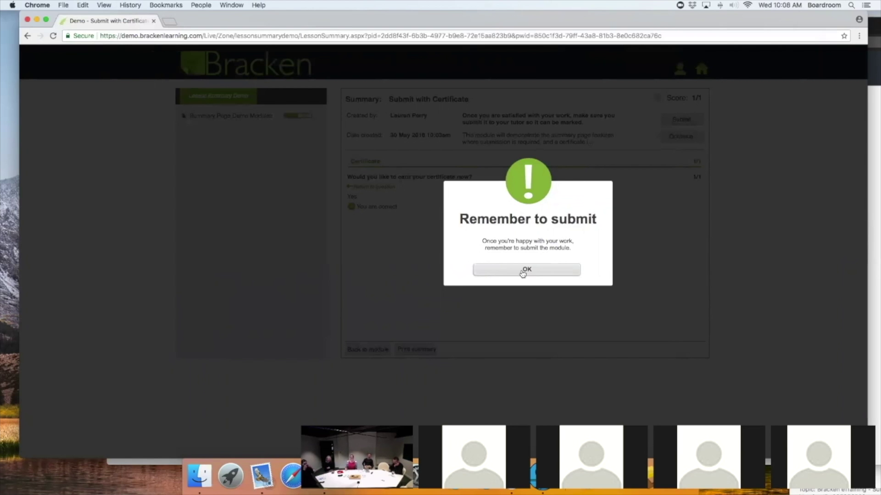
# Step: Close the 'Remember to submit' reminder and go to the Summary Page Demo Modules pathway
pyautogui.click(538, 275)
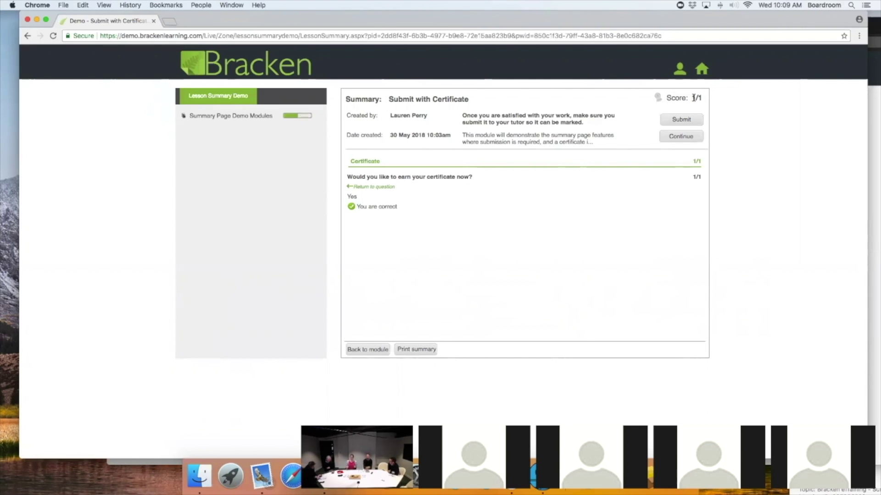
pyautogui.click(252, 117)
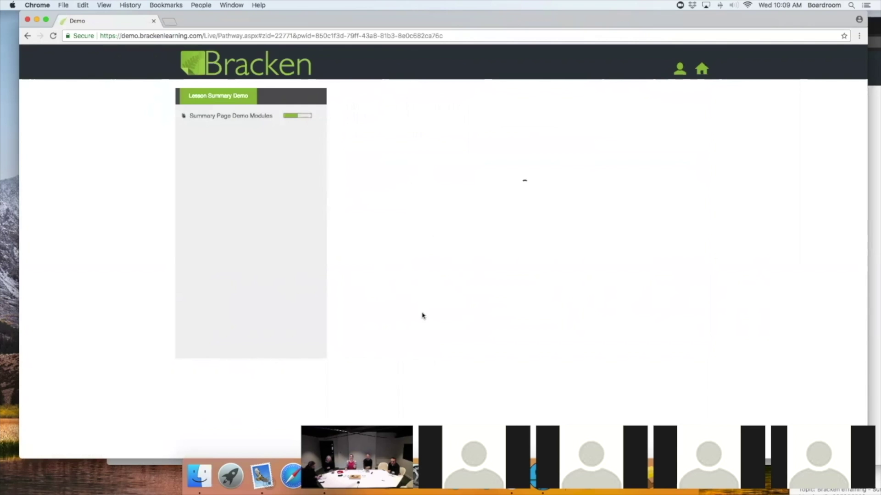
# Step: Start the pathway's first module, No Submit with Certificate, answer Yes, and finish scoring 1/1
pyautogui.click(384, 316)
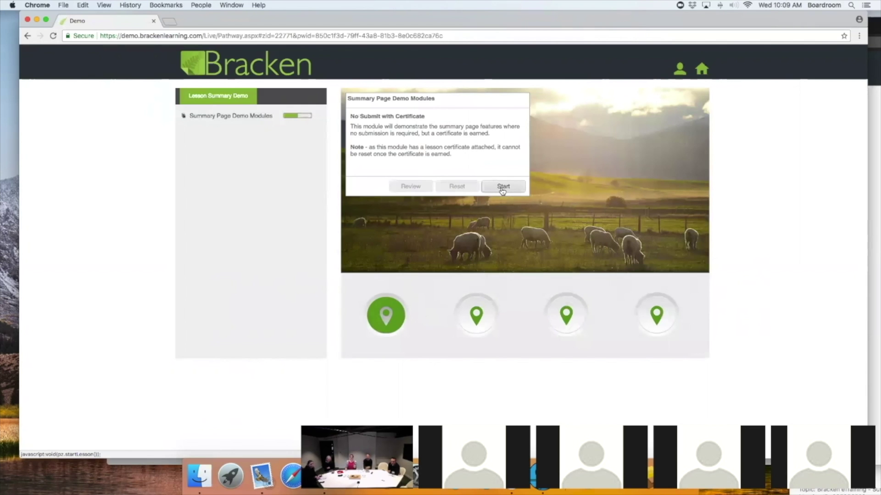
pyautogui.click(503, 187)
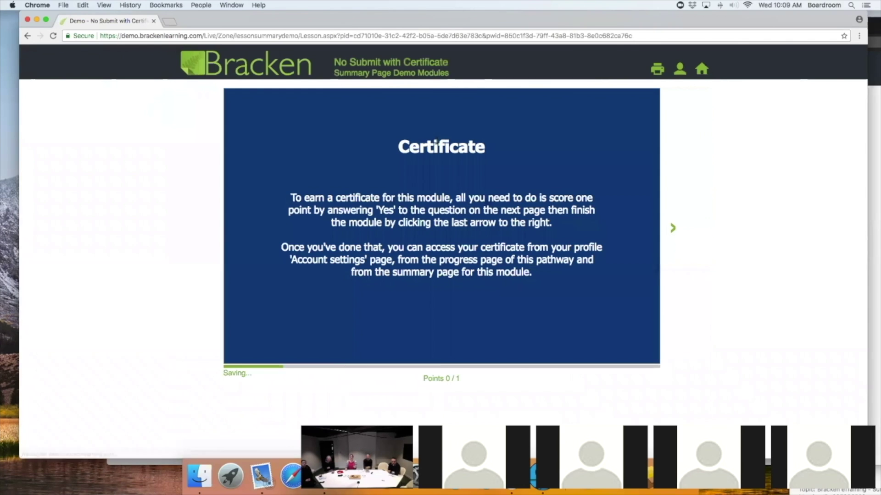
pyautogui.click(673, 228)
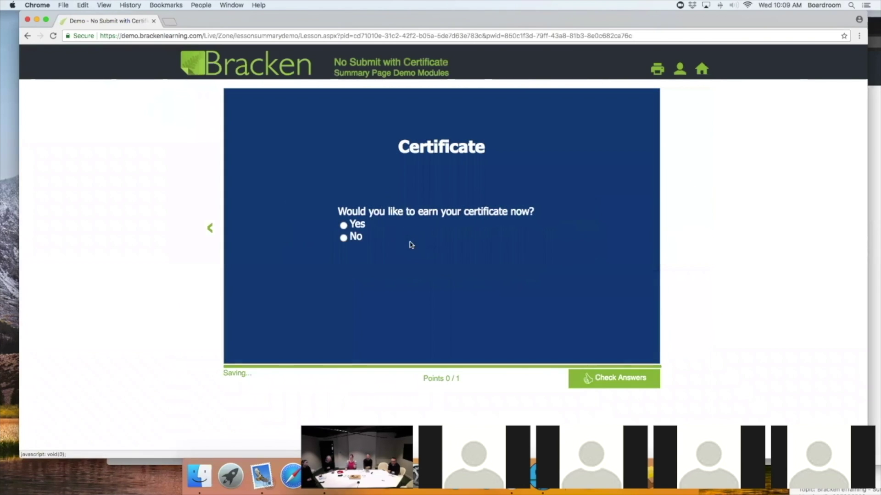
pyautogui.click(345, 226)
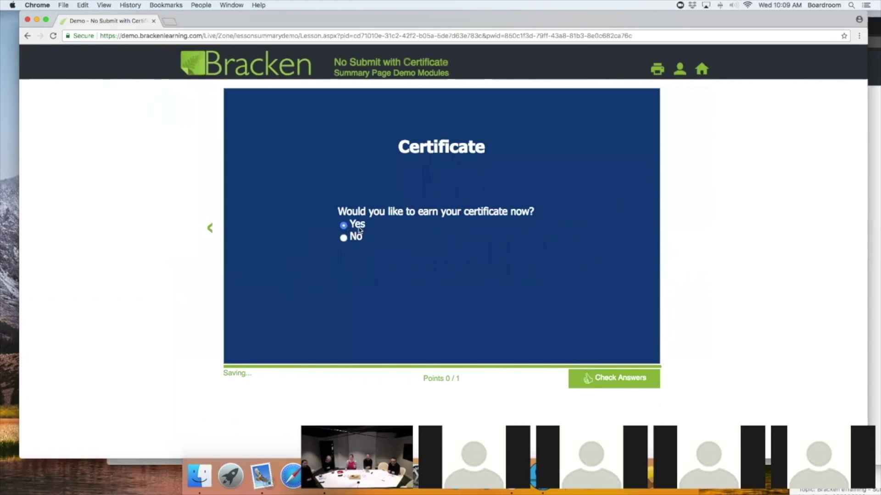
pyautogui.click(623, 383)
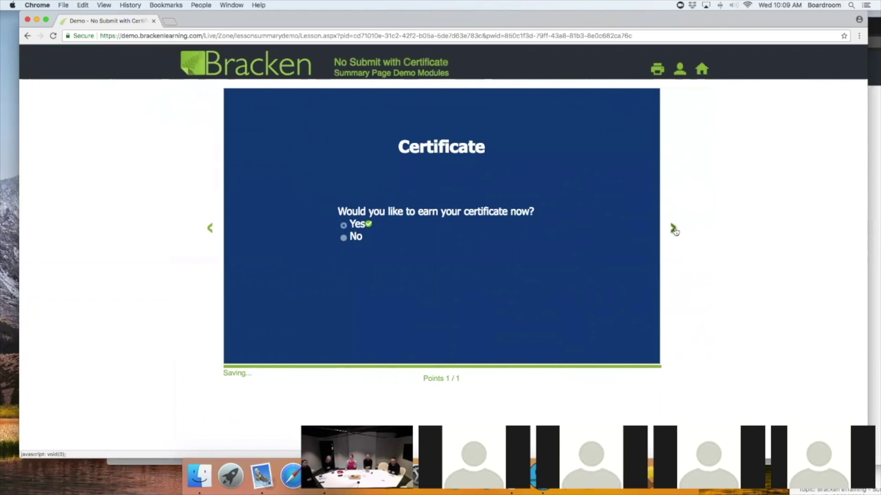
pyautogui.click(673, 229)
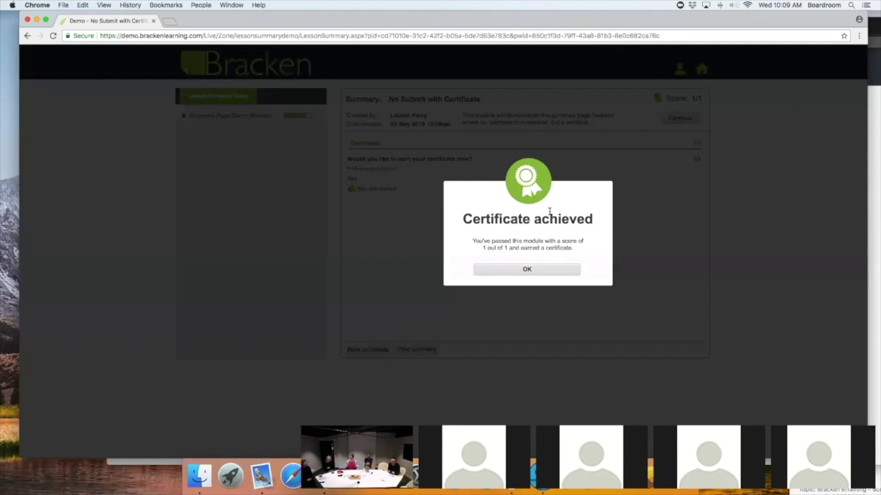
# Step: Dismiss the Certificate achieved message, open the Certificate of Appreciation PDF, then return to the summary
pyautogui.click(541, 267)
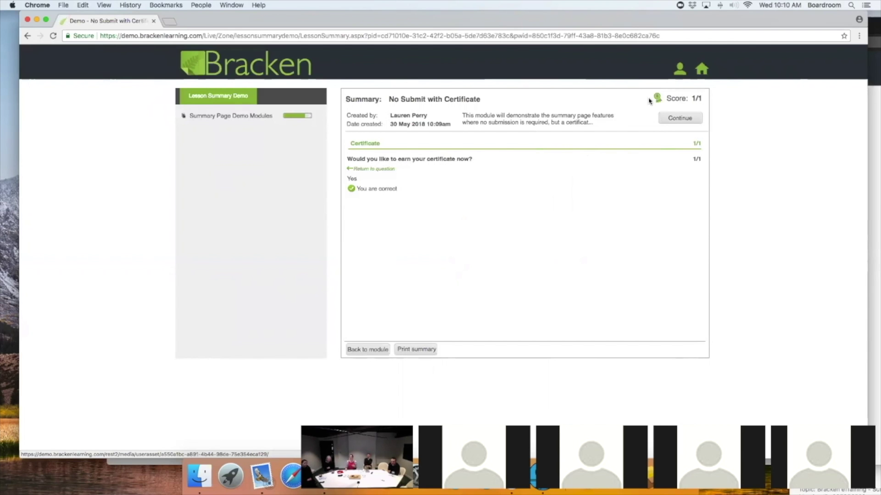
pyautogui.click(657, 98)
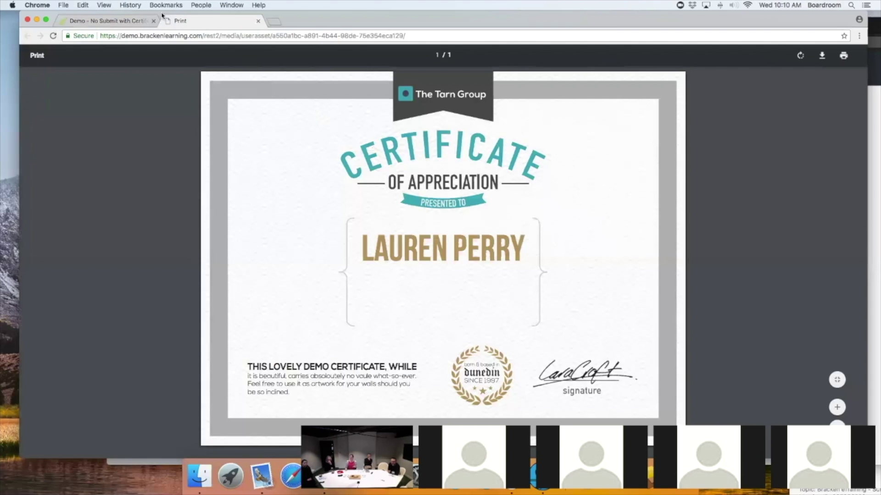
pyautogui.click(138, 21)
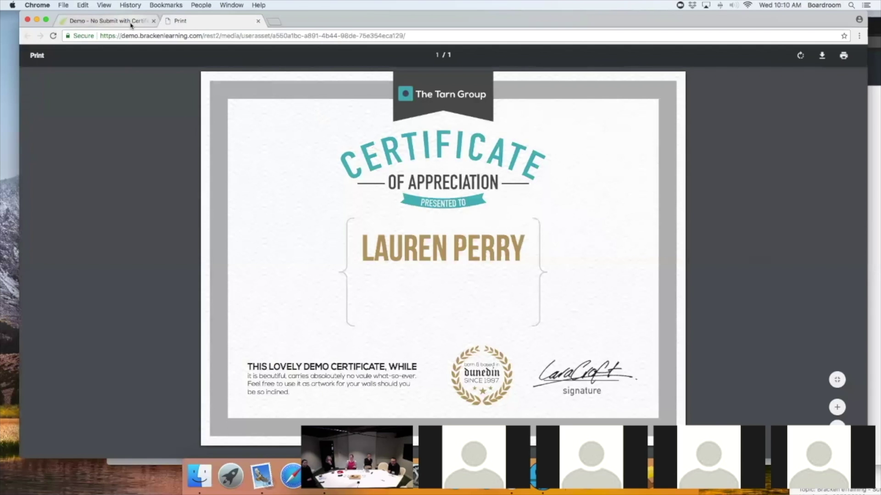
pyautogui.click(680, 70)
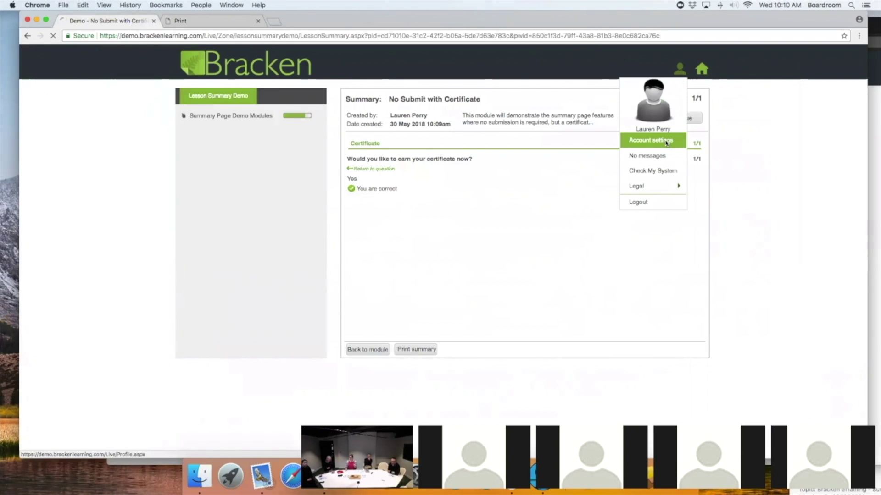
# Step: Check the certification under Account settings, then view pathway progress showing 3 of 4 modules completed
pyautogui.click(666, 141)
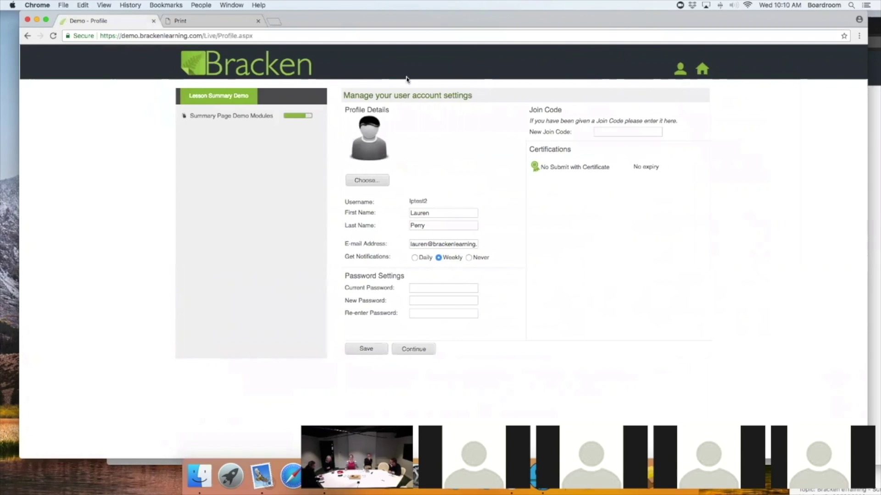
pyautogui.click(288, 118)
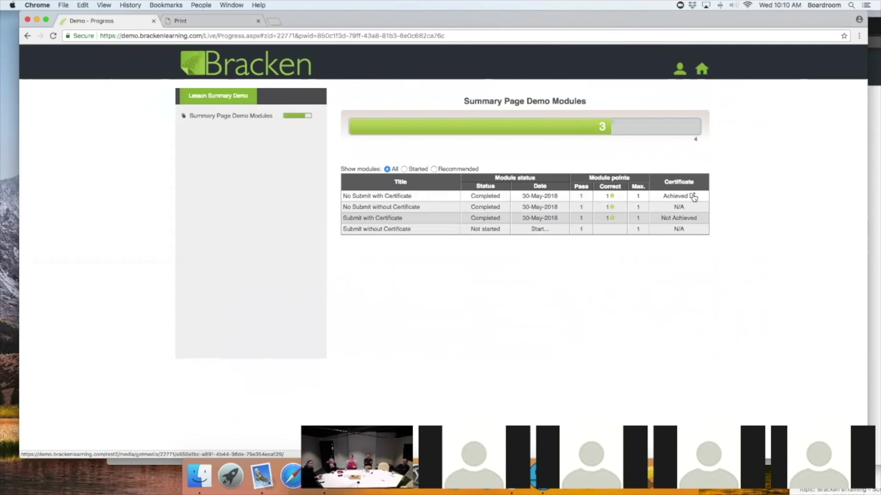
pyautogui.click(693, 197)
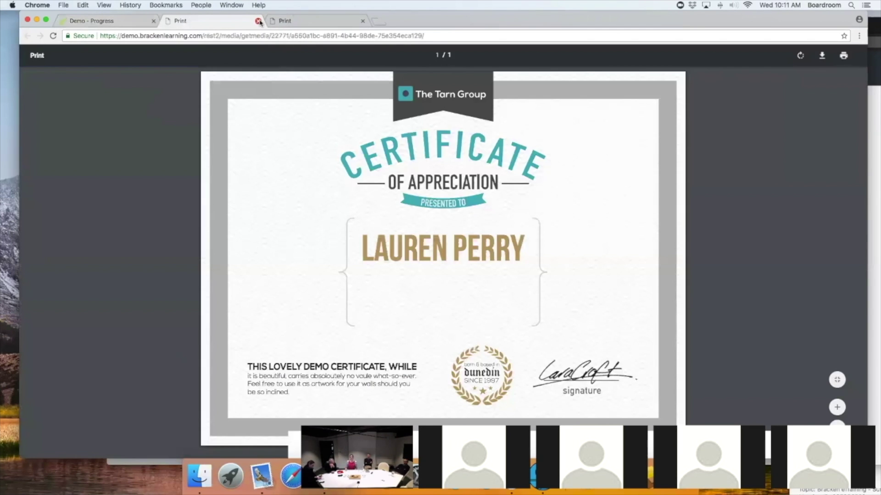
pyautogui.click(258, 21)
pyautogui.click(259, 21)
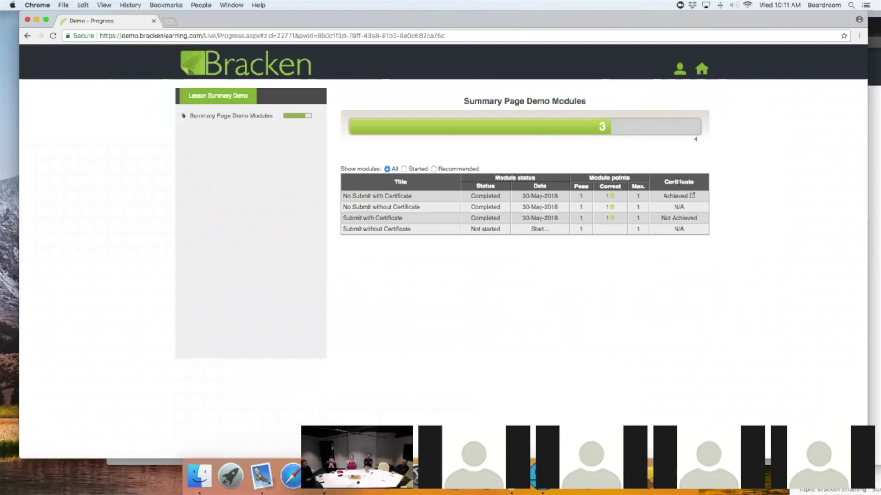
pyautogui.click(692, 196)
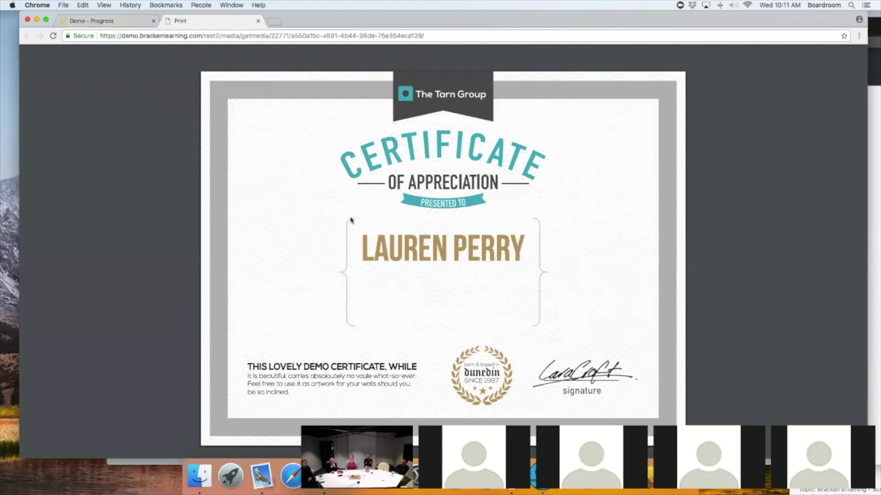
pyautogui.click(113, 18)
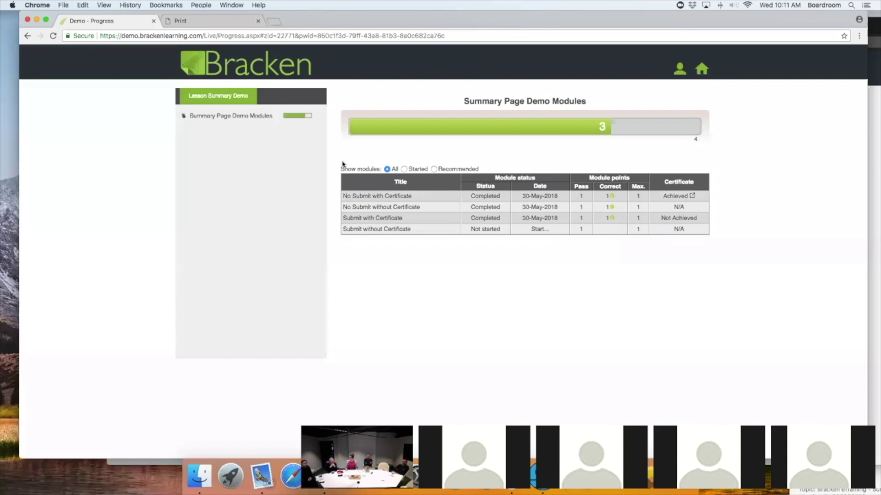